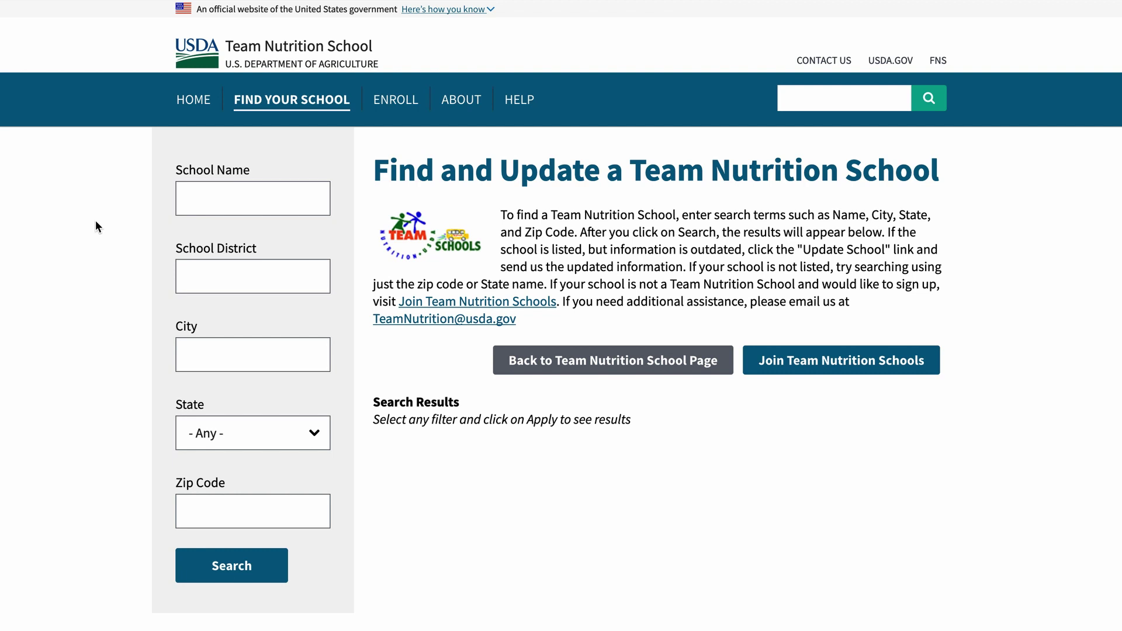
# - Search for a Team Nutrition School by name, choosing the suggestion "oran roberts elementary school" as the school name
pyautogui.click(230, 198)
pyautogui.write('or')
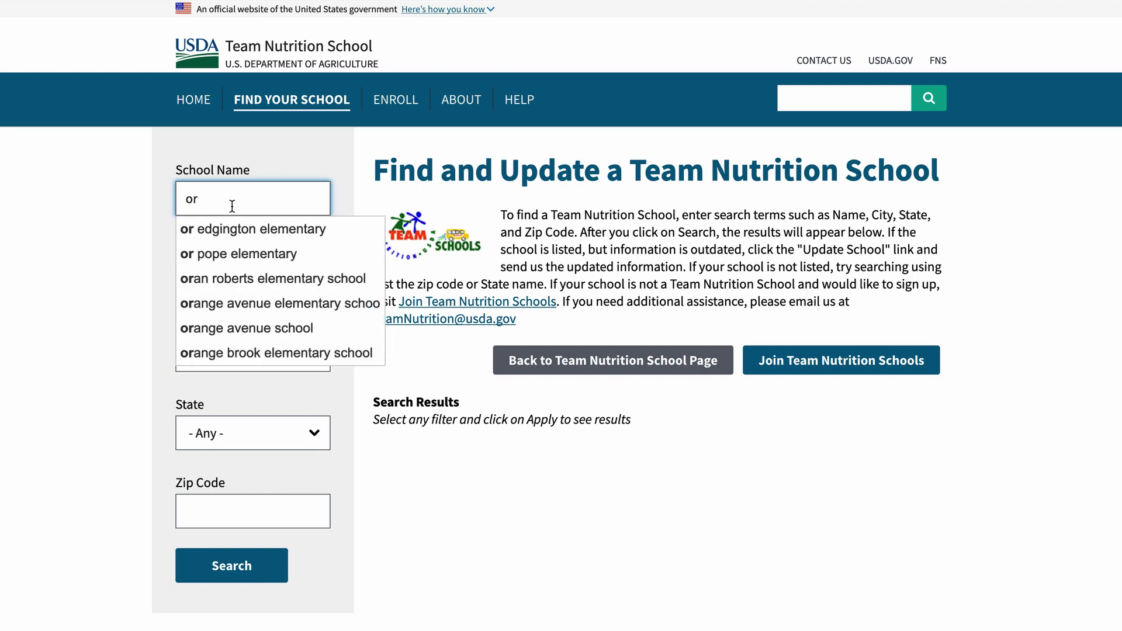
pyautogui.click(247, 285)
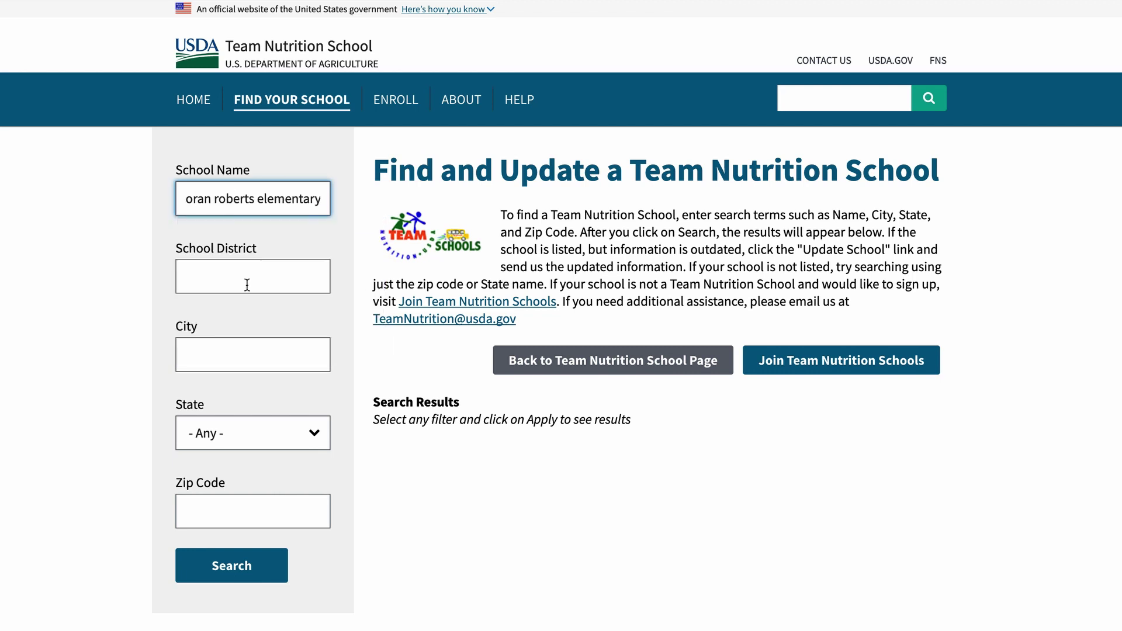
pyautogui.click(243, 577)
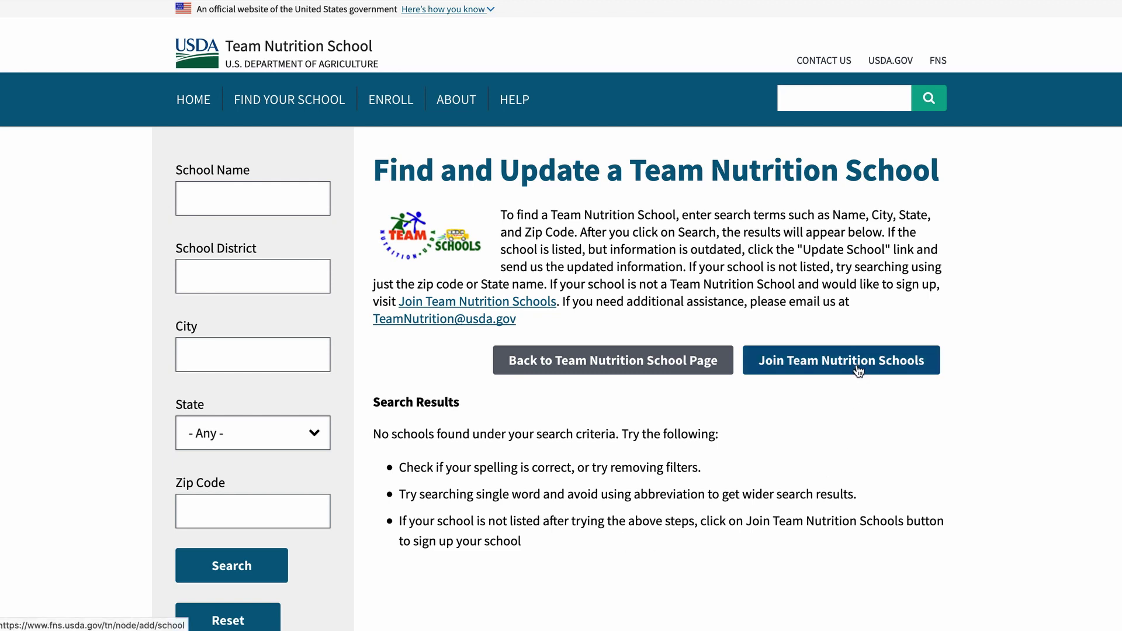
# - Reset the school search filters
pyautogui.scroll(-3, 744, 471)
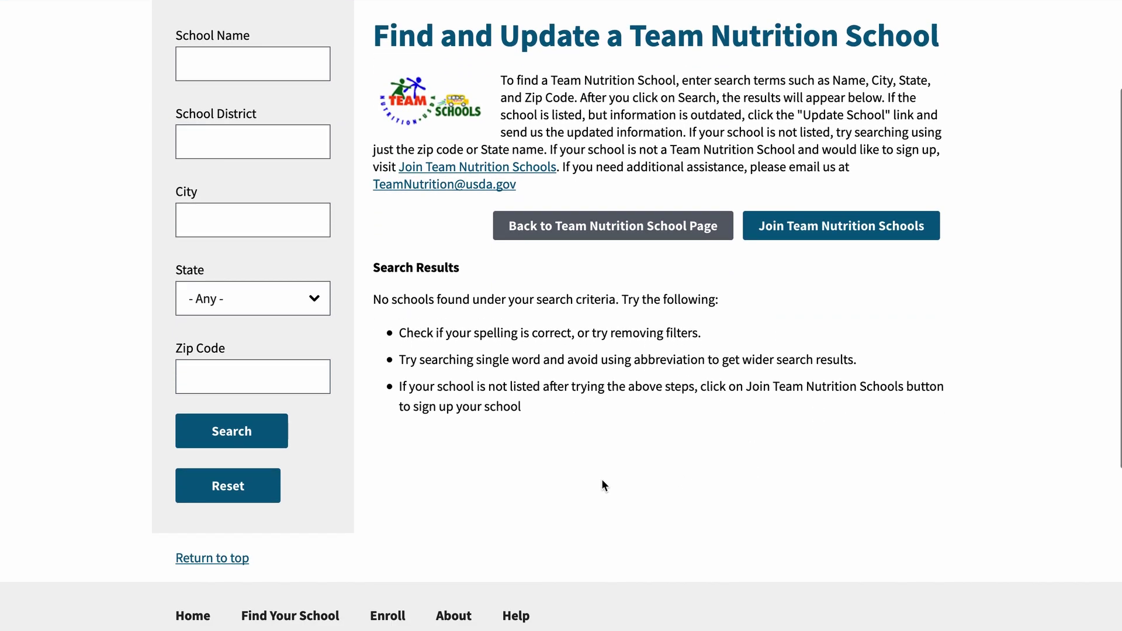
pyautogui.click(233, 490)
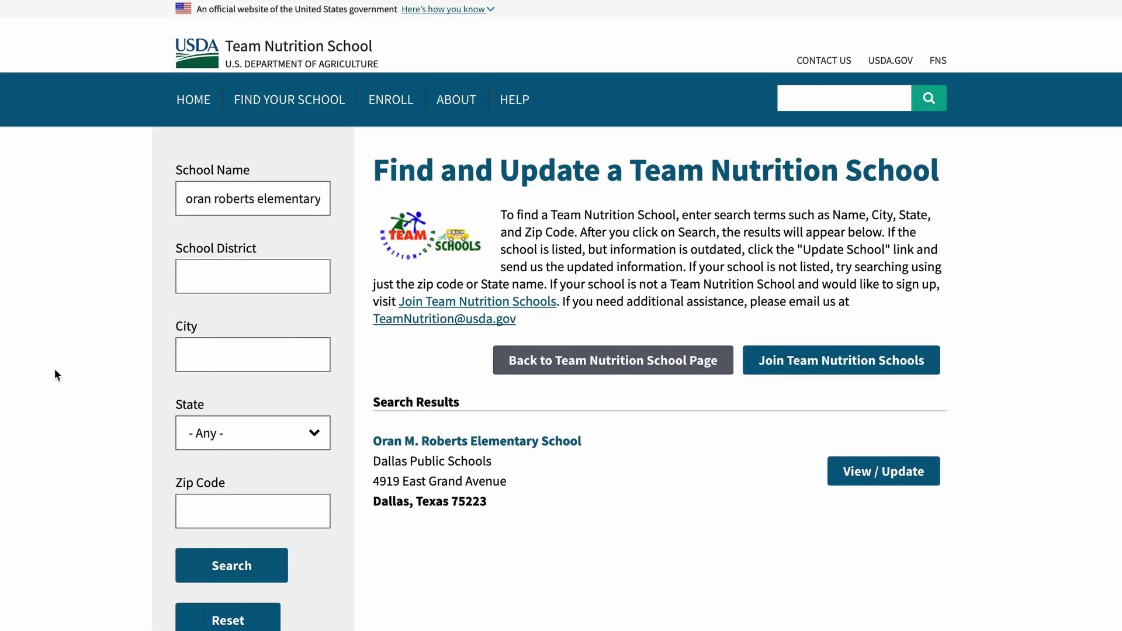
# - Open the Oran M. Roberts Elementary School record, then download its FNS certificate and open the PDF with Firefox
pyautogui.click(891, 483)
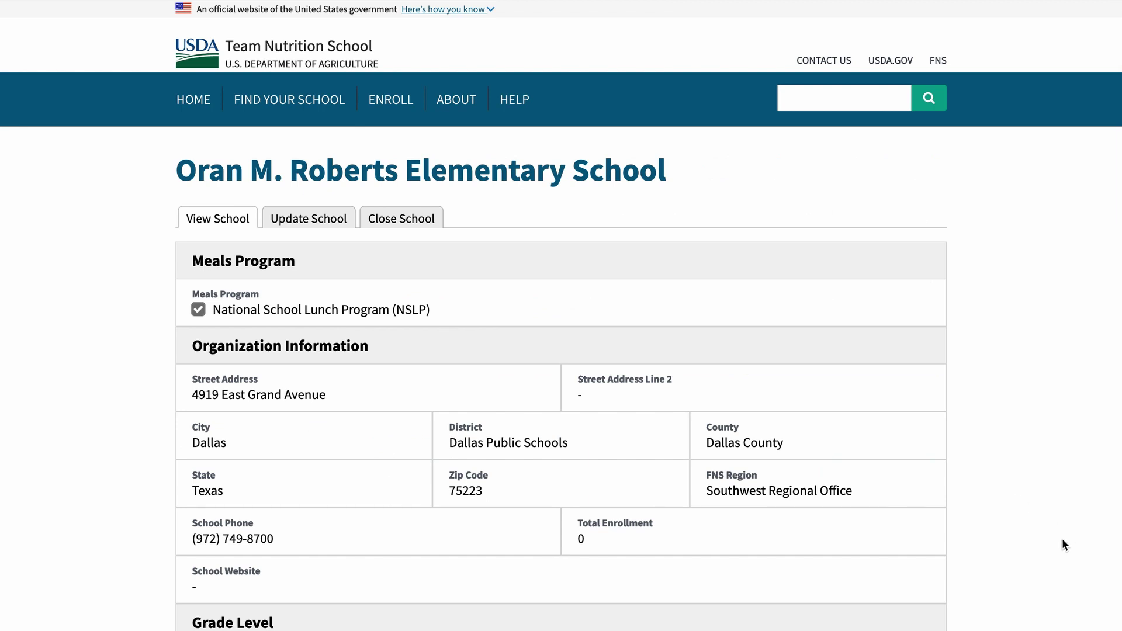
pyautogui.scroll(-8, 1062, 538)
pyautogui.scroll(-8, 1061, 538)
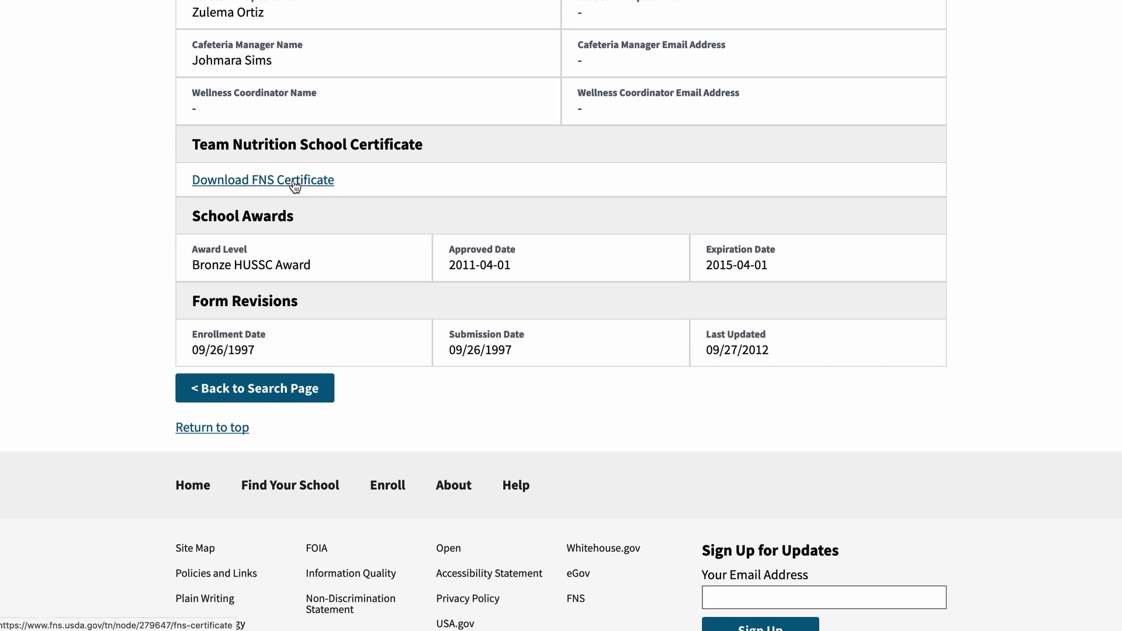
pyautogui.click(295, 186)
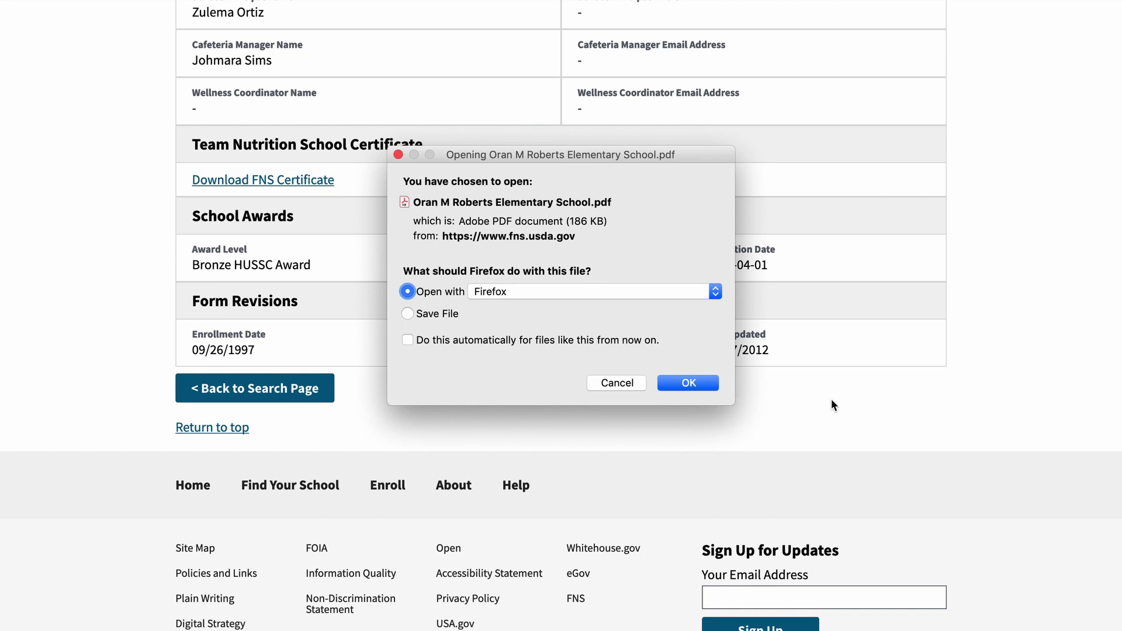
pyautogui.click(699, 387)
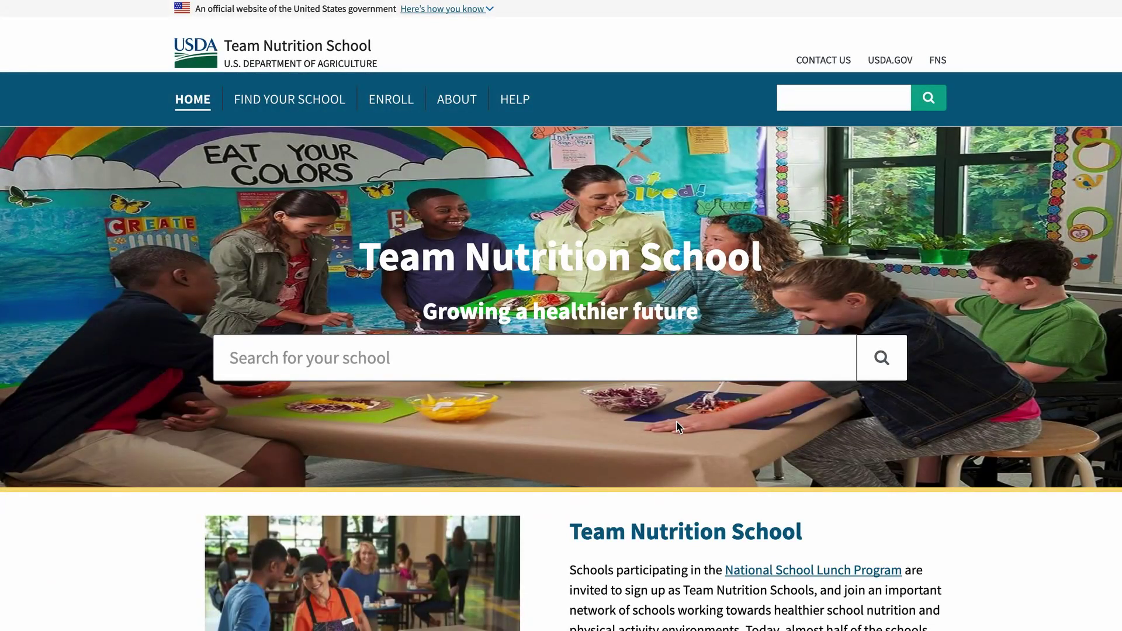
# - Go to the page for updating school information and search for the school name "poca high school"
pyautogui.scroll(-8, 676, 421)
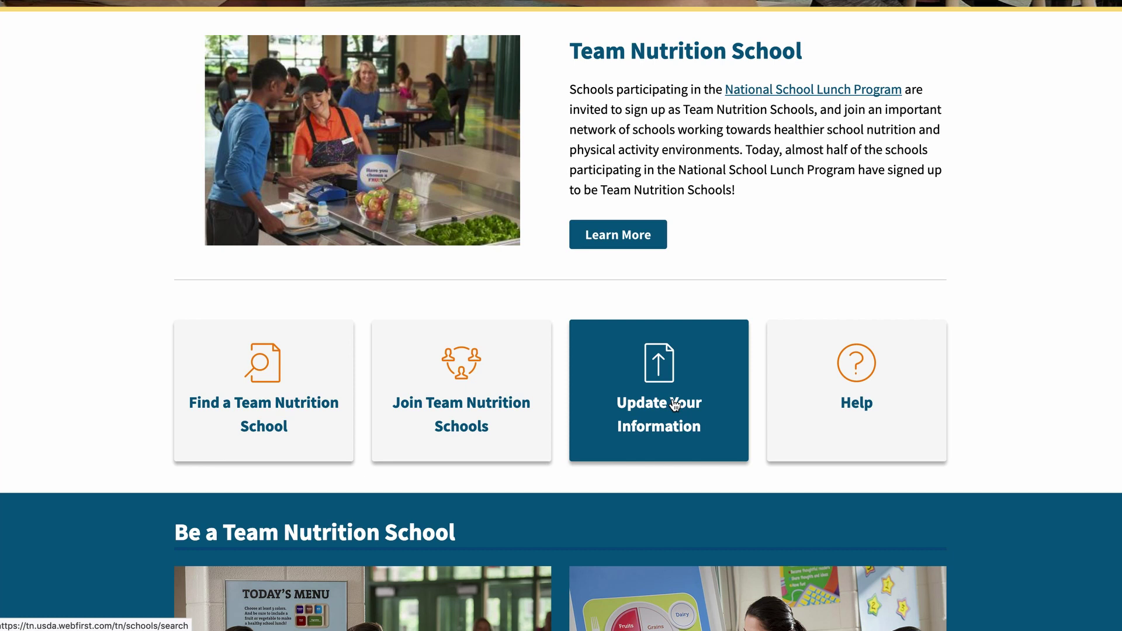
pyautogui.click(675, 405)
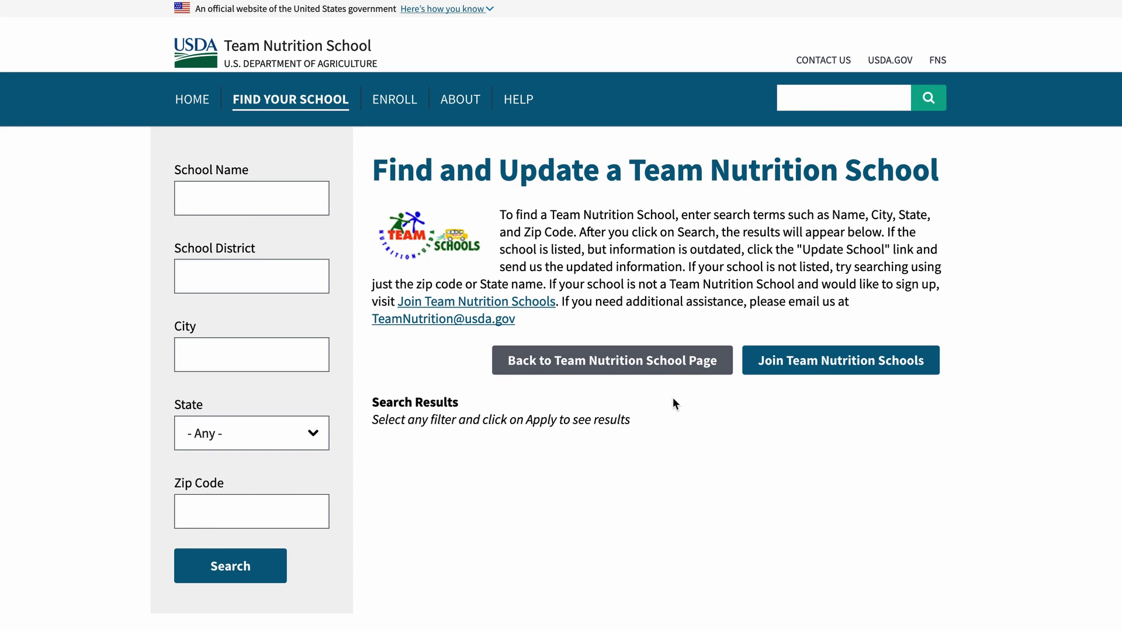
pyautogui.click(290, 206)
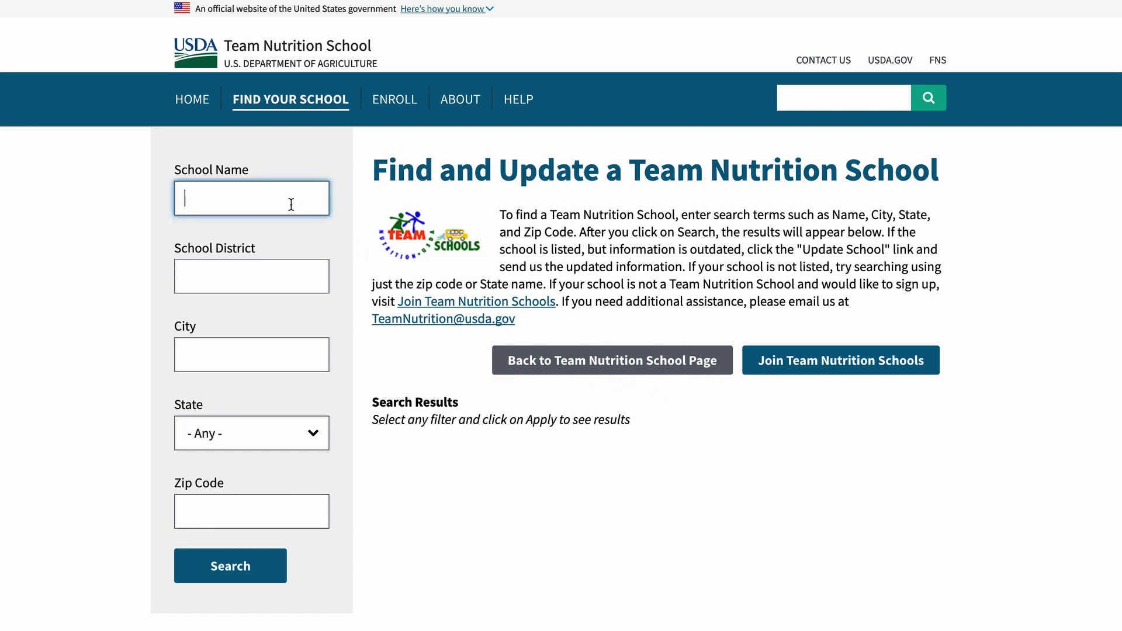
pyautogui.write('poca')
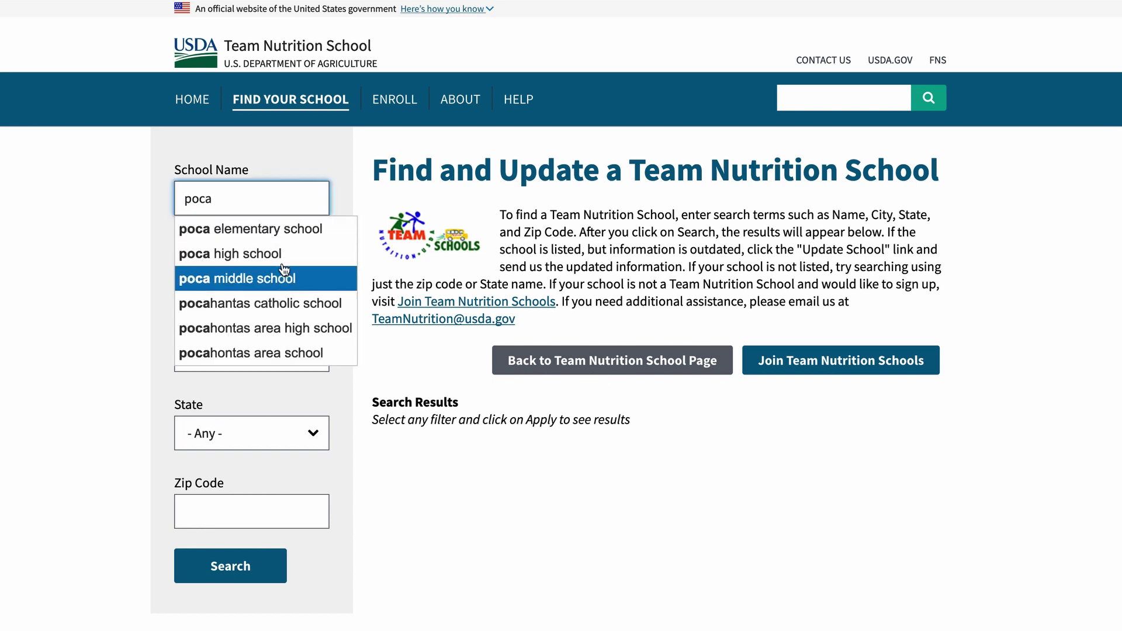
pyautogui.click(283, 258)
pyautogui.click(221, 566)
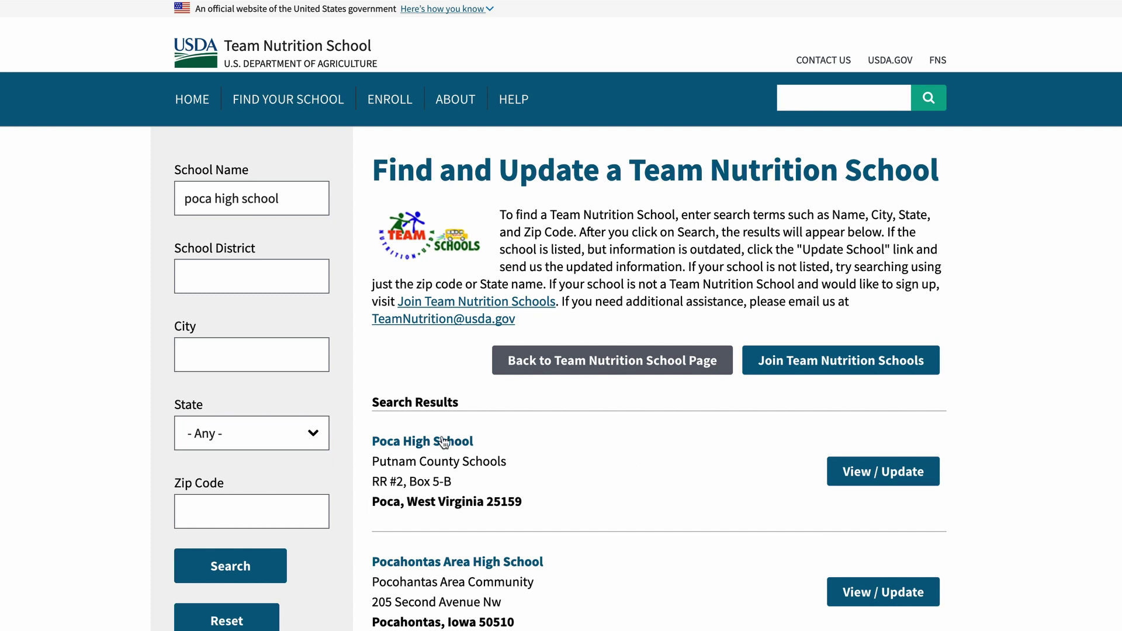
# - Open the Poca High School record and review its details down to the awards and form revisions
pyautogui.click(891, 486)
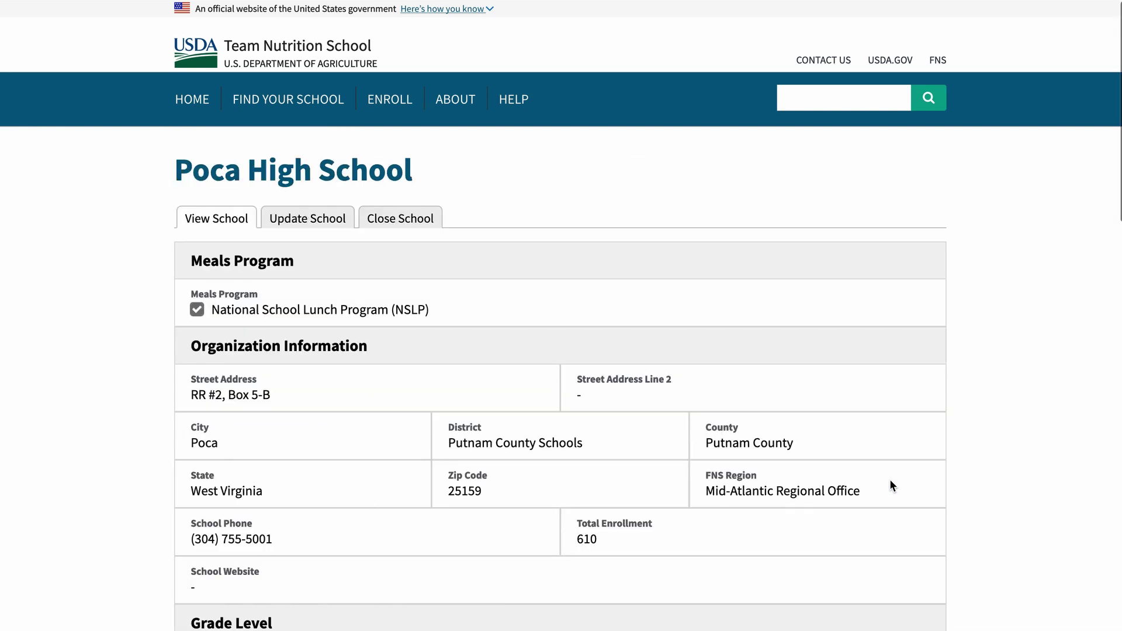
pyautogui.scroll(-10, 886, 474)
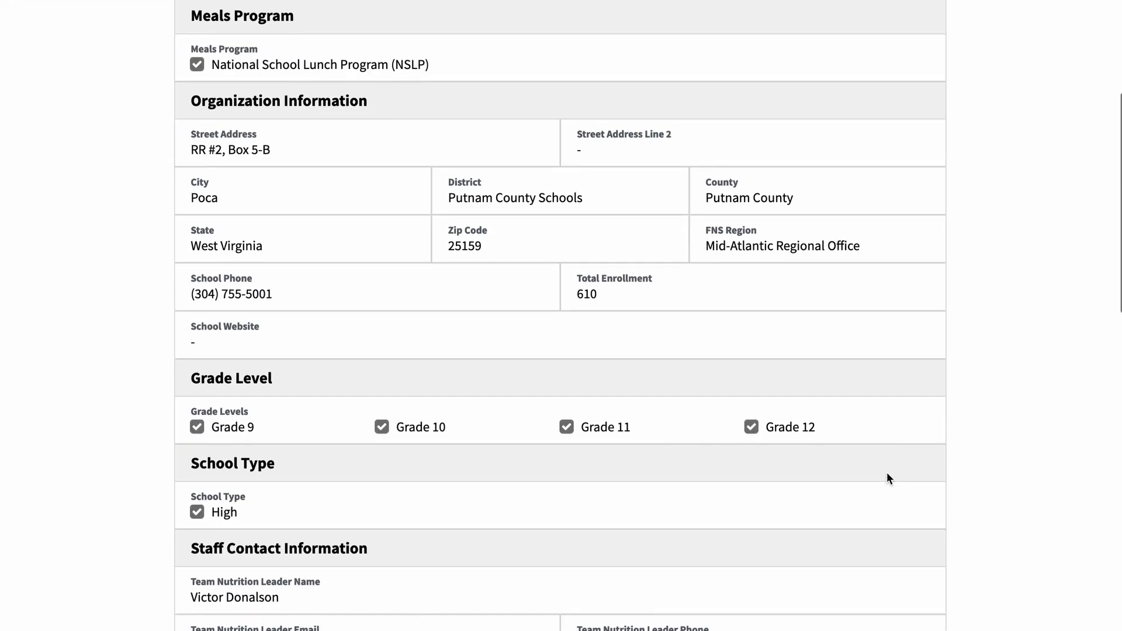
pyautogui.scroll(-7, 886, 471)
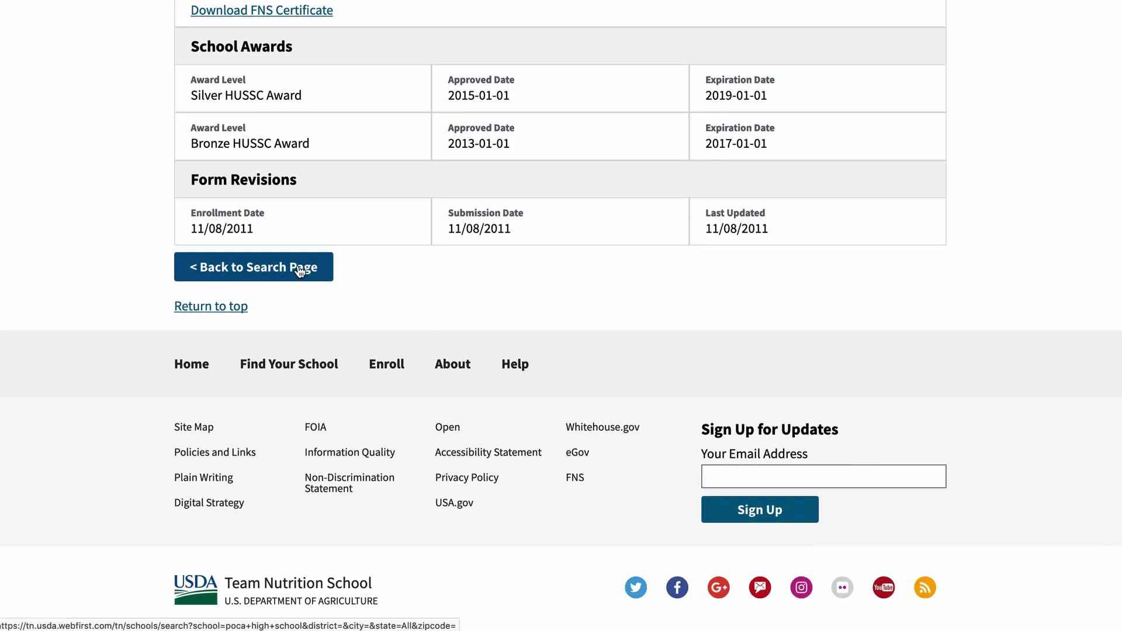
pyautogui.scroll(17, 299, 270)
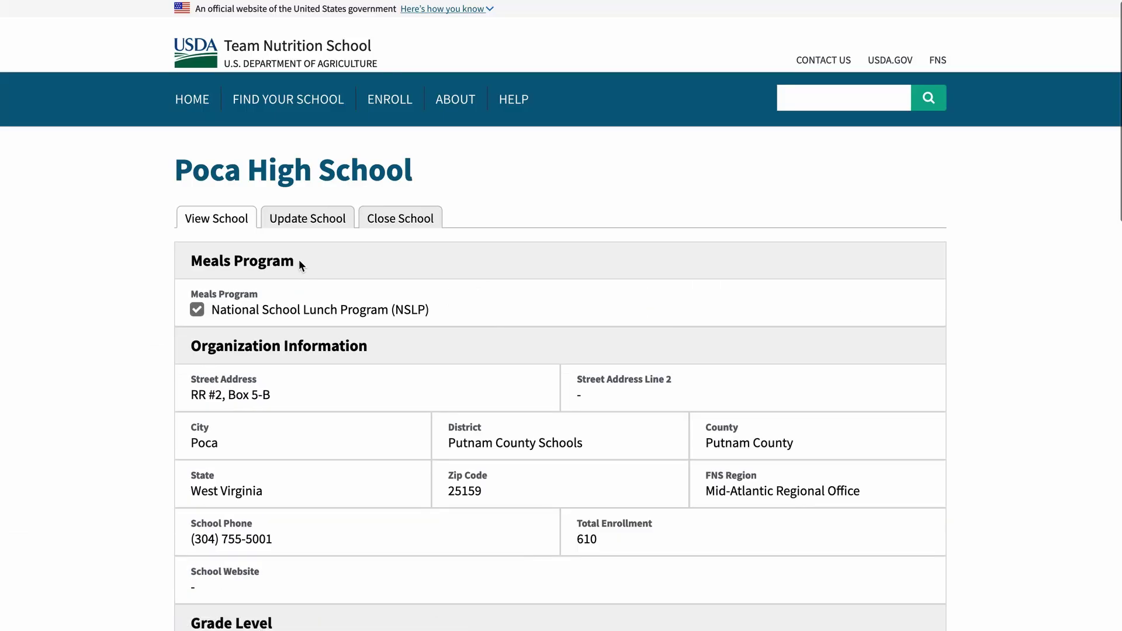
# - Open the update form for Poca High School and select School Breakfast Program (SBP) as an additional meals program
pyautogui.click(311, 225)
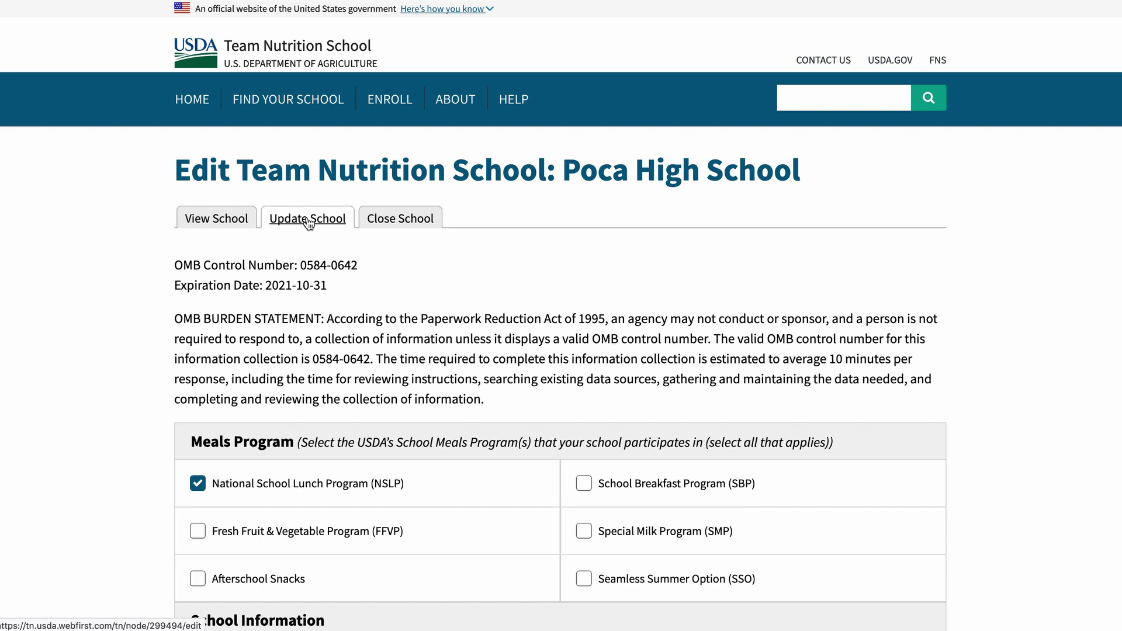
pyautogui.scroll(-5, 937, 444)
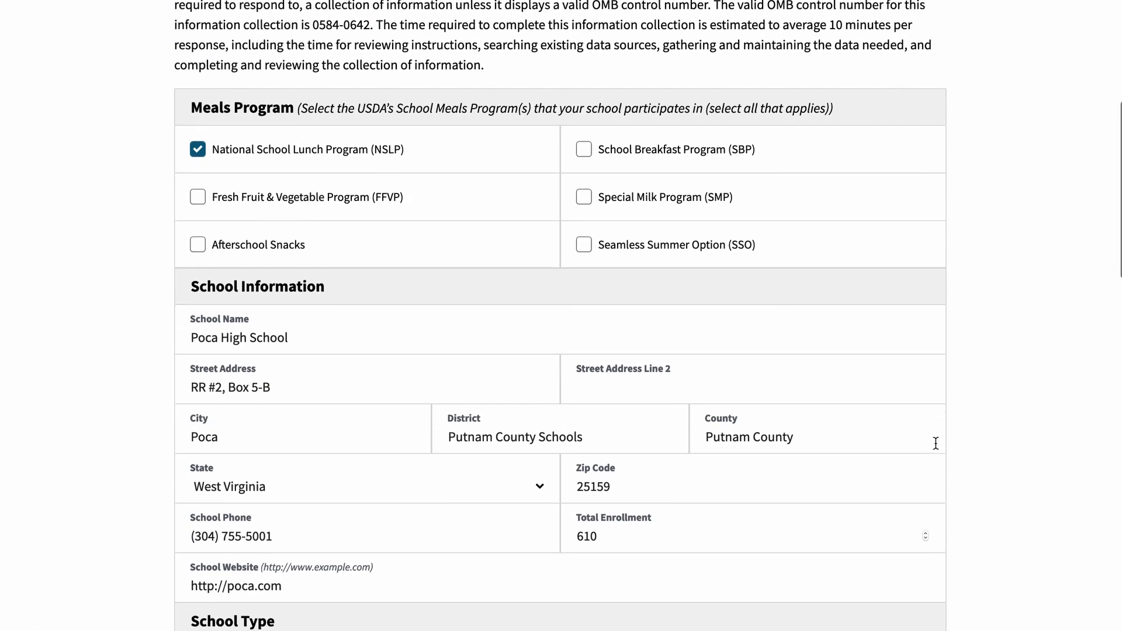
pyautogui.click(615, 149)
pyautogui.scroll(-3, 949, 357)
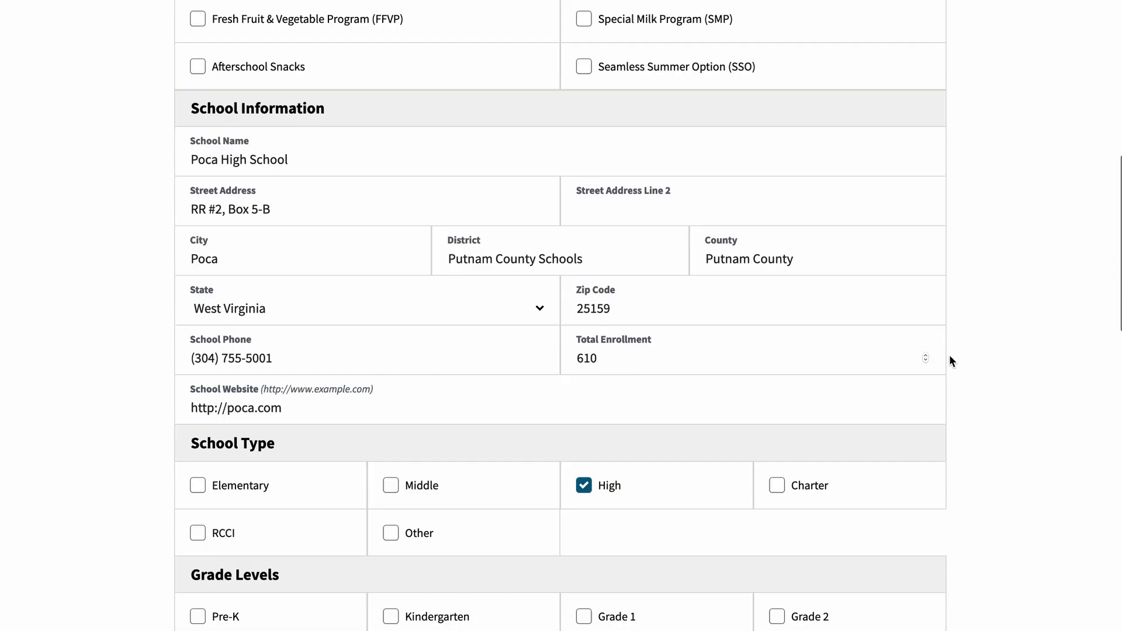
pyautogui.scroll(-10, 949, 355)
pyautogui.click(782, 291)
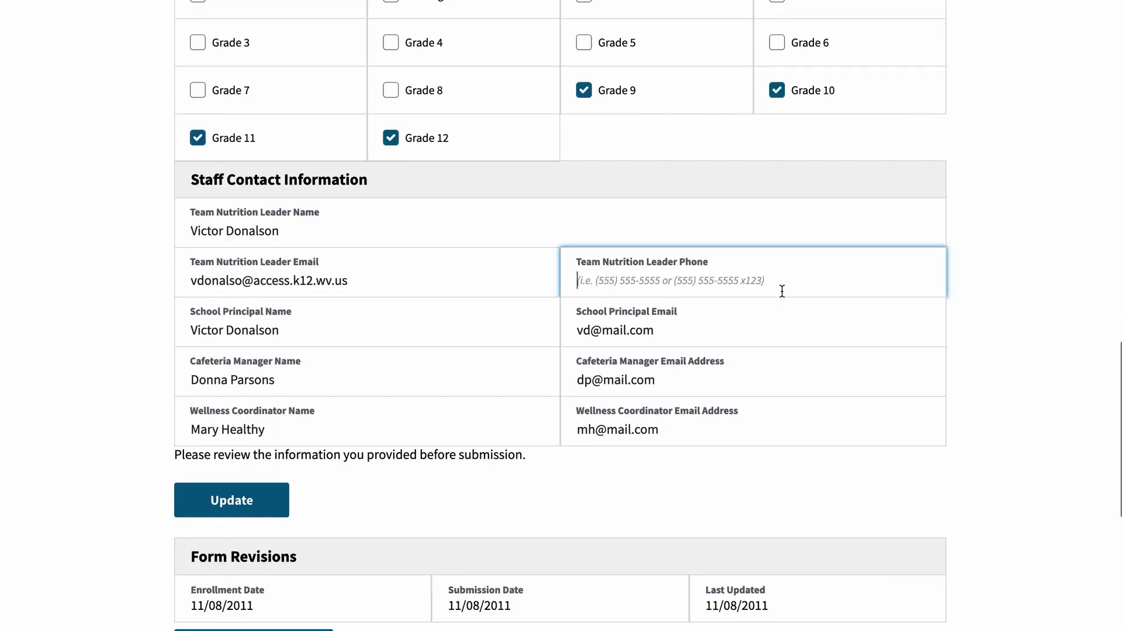
pyautogui.write('(555)')
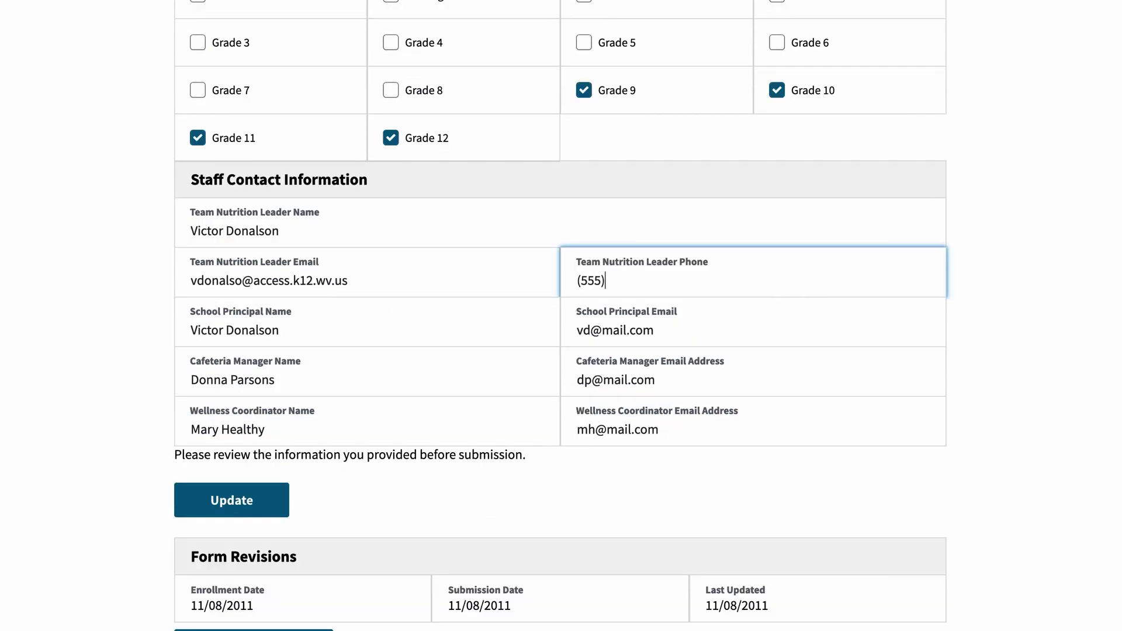
pyautogui.write(' 666-7777')
pyautogui.click(969, 424)
pyautogui.scroll(-2, 969, 424)
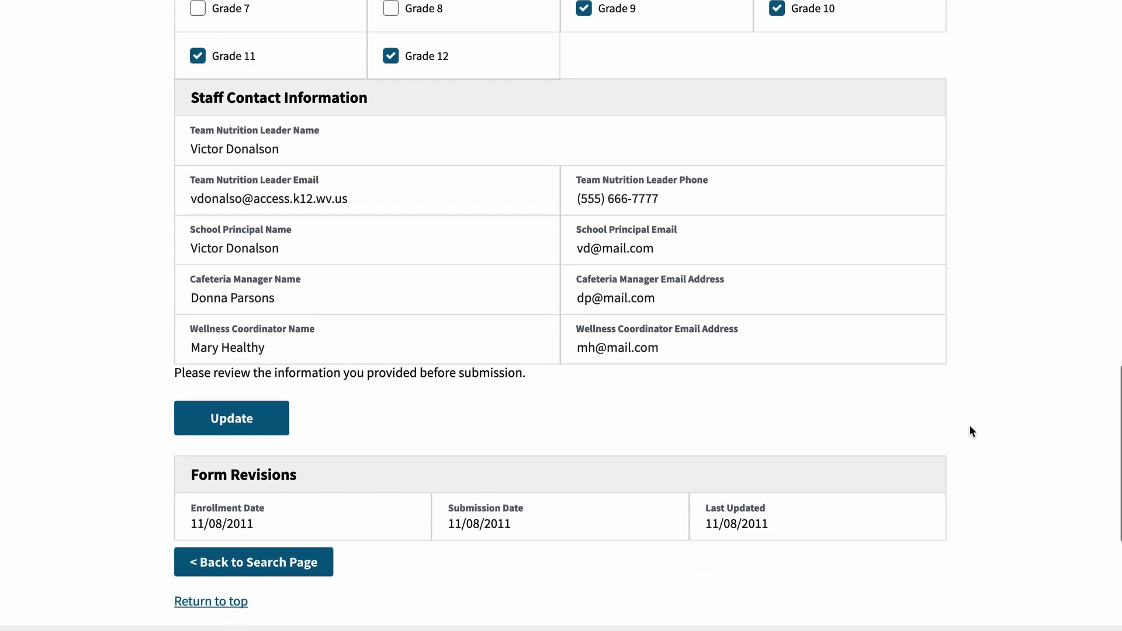
pyautogui.click(241, 410)
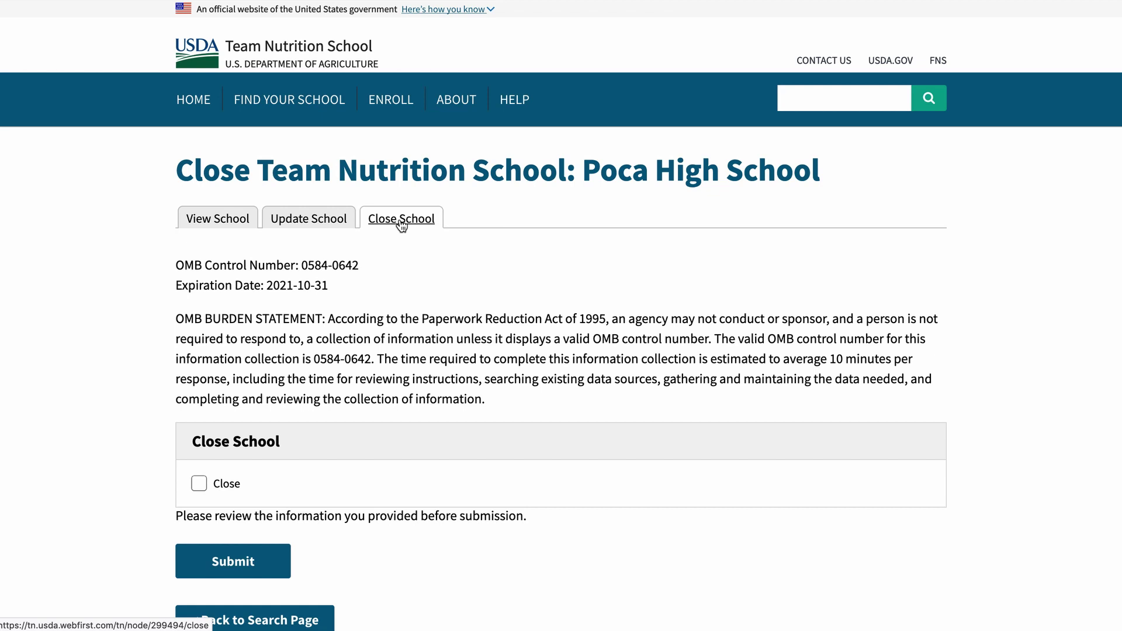
# - Mark Poca High School as closed and set the closing date to 04/25/2019
pyautogui.scroll(-3, 401, 292)
pyautogui.click(199, 283)
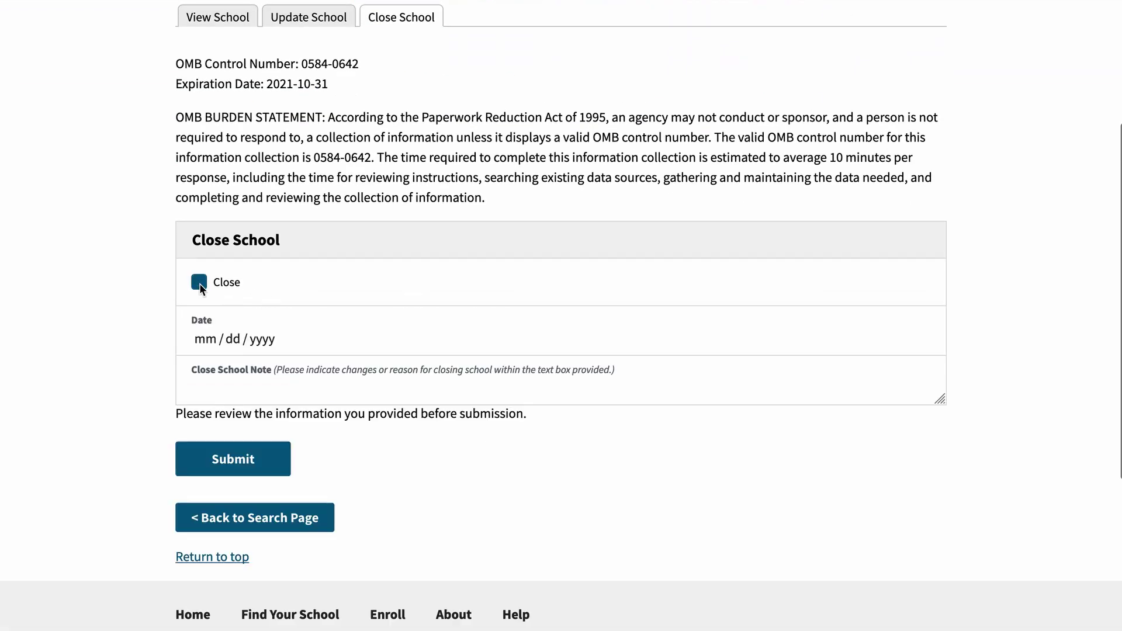
pyautogui.click(210, 339)
pyautogui.click(311, 419)
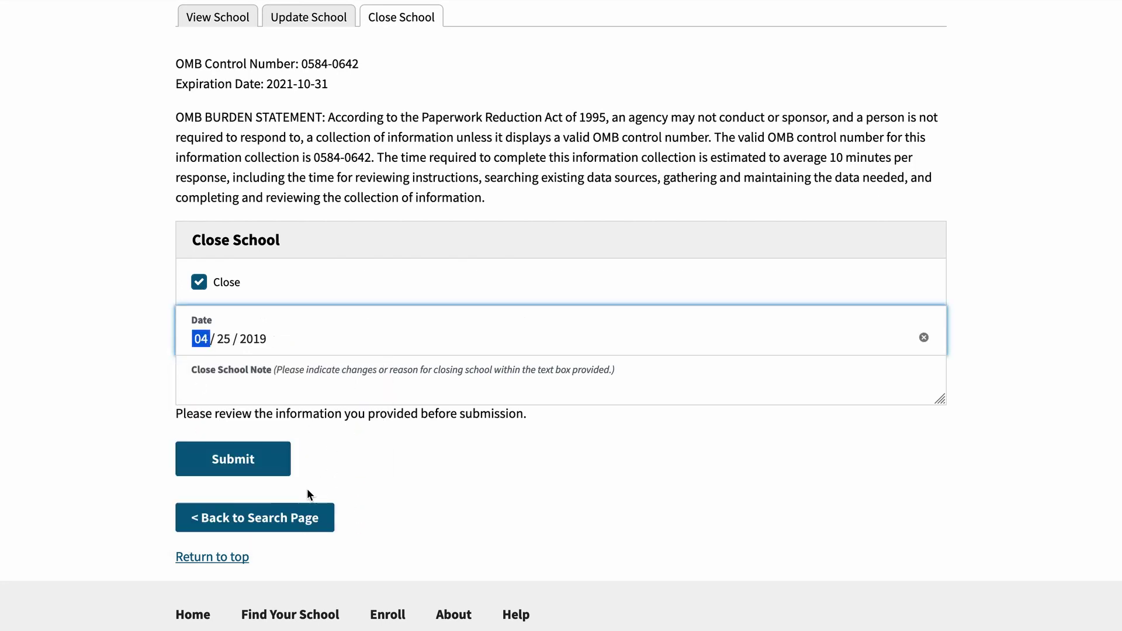
# - Enter "School is closed." as the close school note and submit the closure form
pyautogui.click(263, 396)
pyautogui.write('School is ')
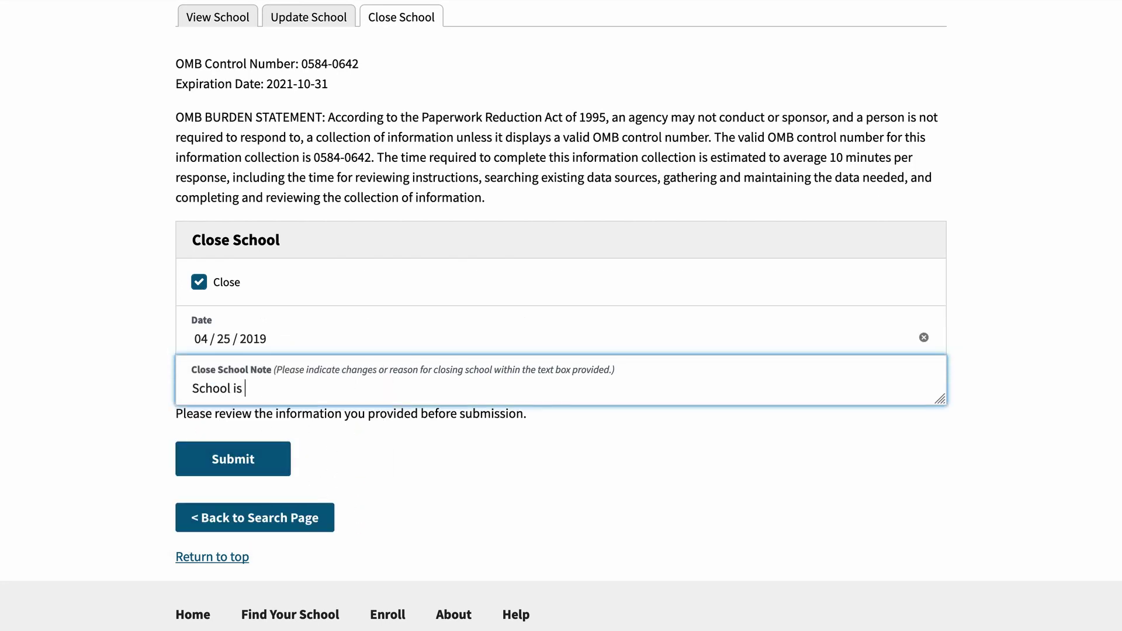
pyautogui.write('closed.')
pyautogui.click(234, 460)
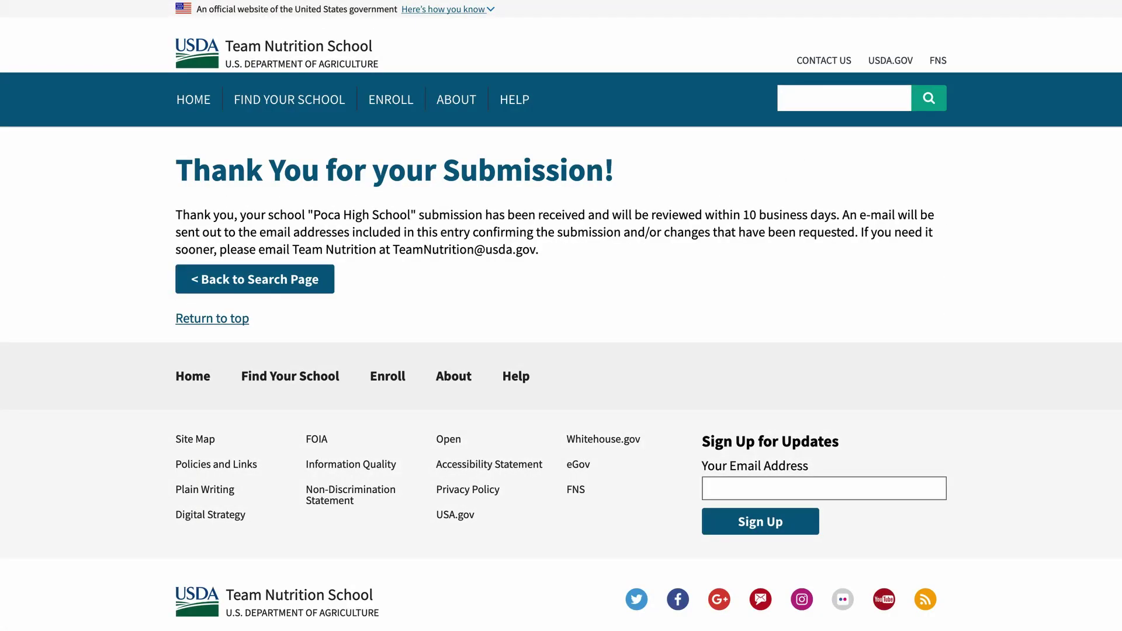